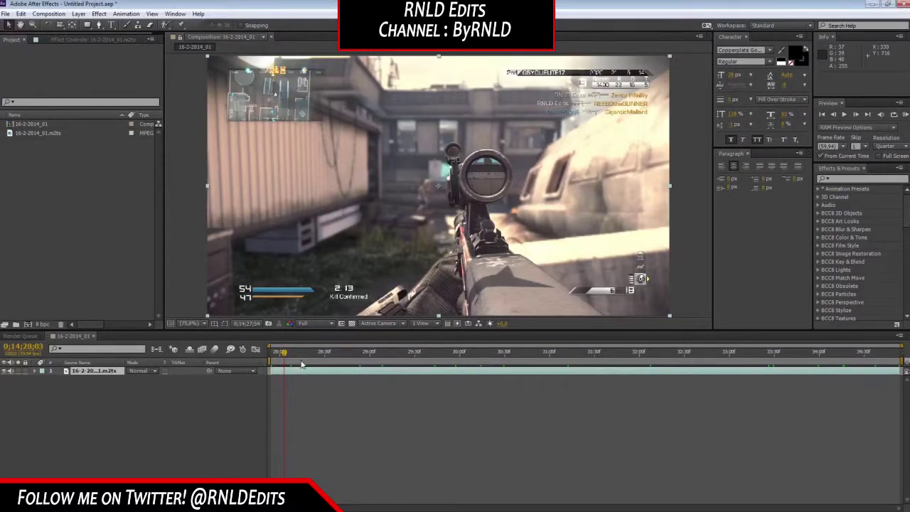
Step: Scrub the playhead to around 0;14;28;28 and set the viewer magnification to Fit up to 100%
left_click_drag(302, 362, 321, 365)
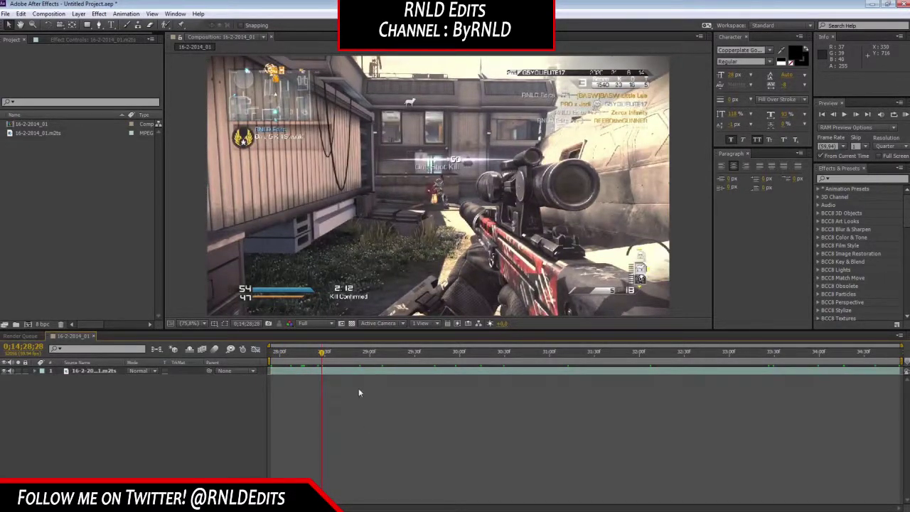
key("period")
key("period")
key("period")
key("period")
key("period")
key("slash")
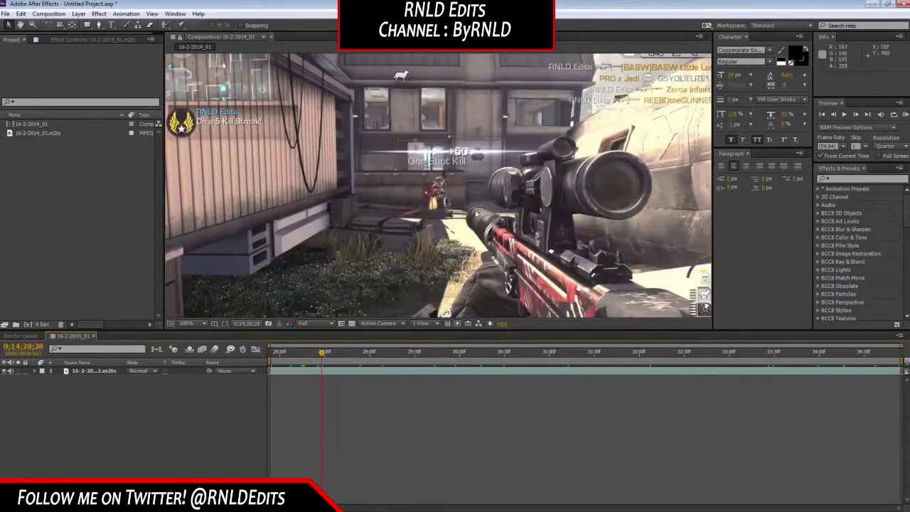
left_click(201, 323)
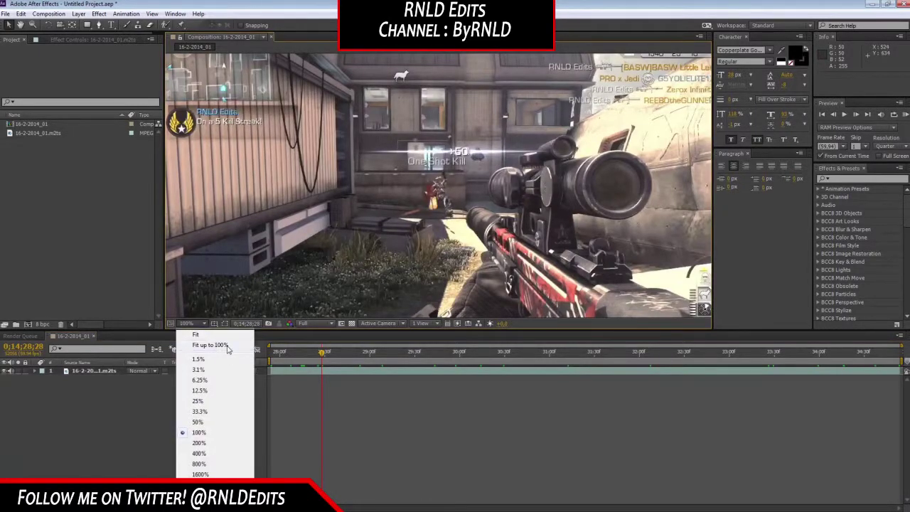
left_click(223, 346)
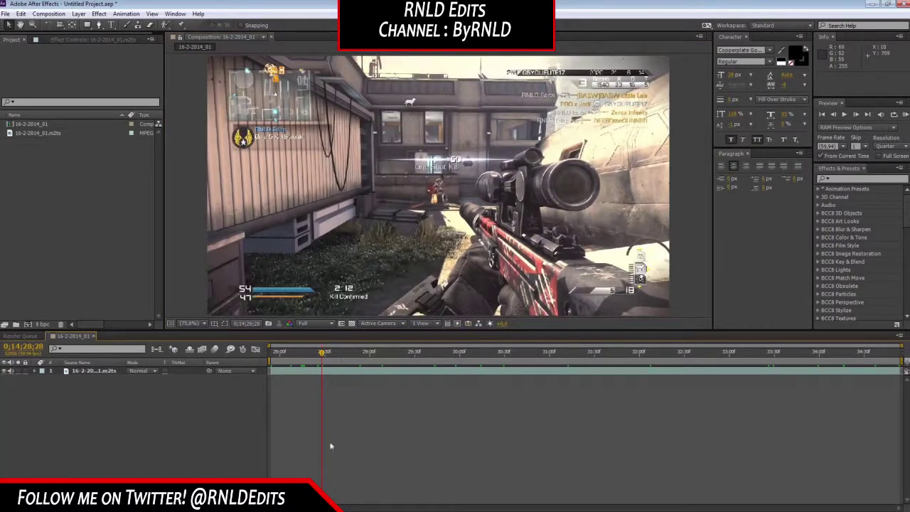
Step: Keep the Sick HD 720P preset, lock the aspect ratio and set the height to 480
left_click(48, 13)
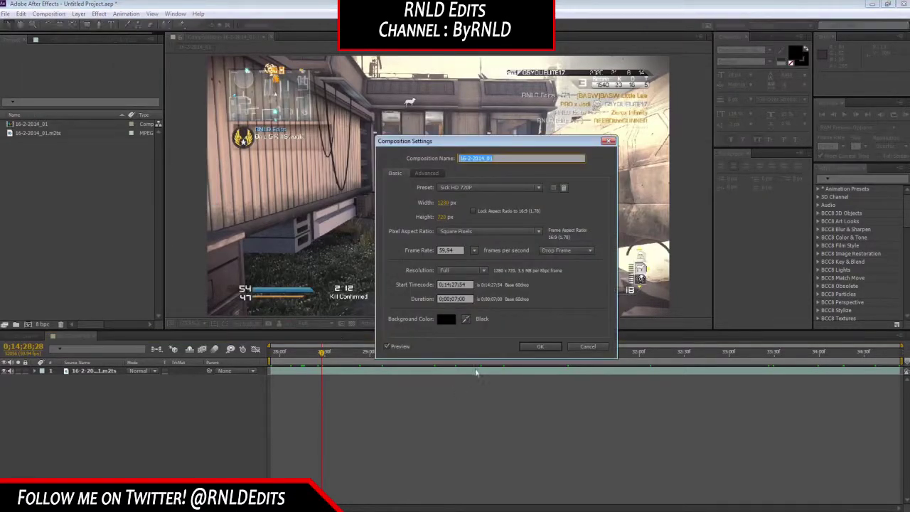
left_click(483, 187)
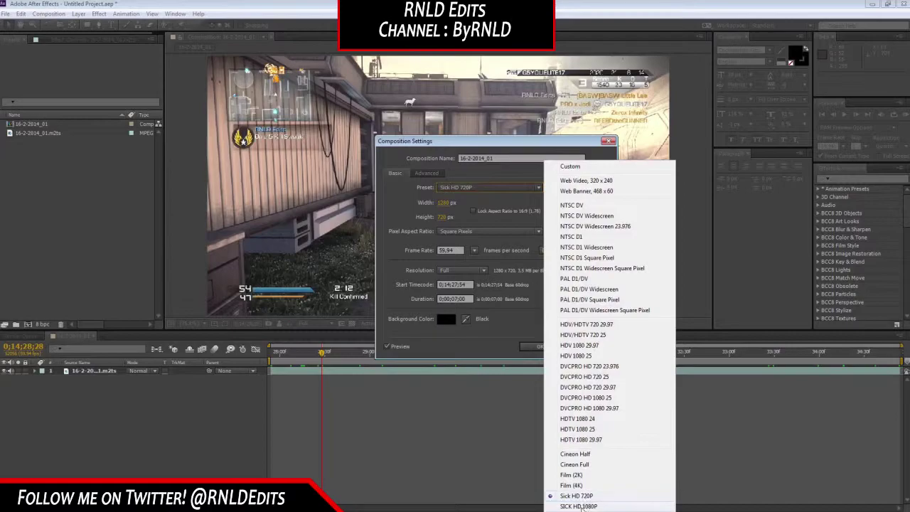
left_click(584, 499)
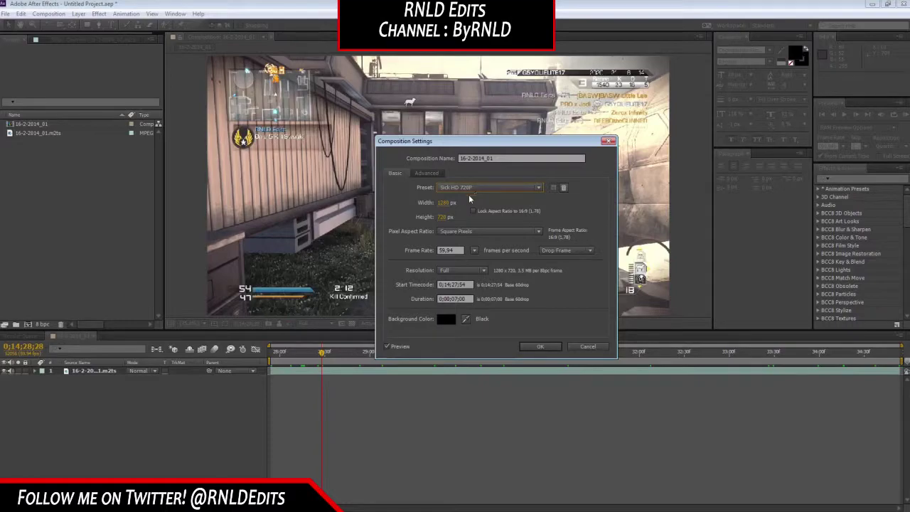
left_click(444, 216)
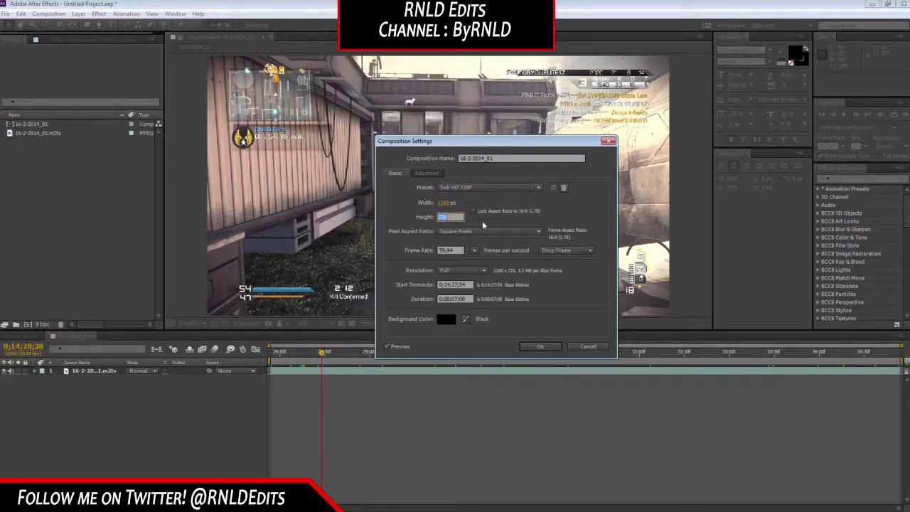
left_click(473, 211)
type("480")
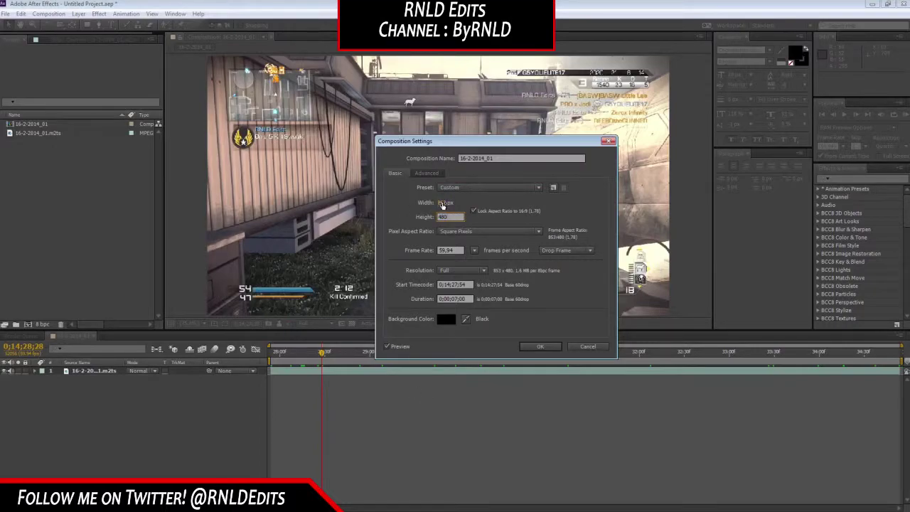
key("Tab")
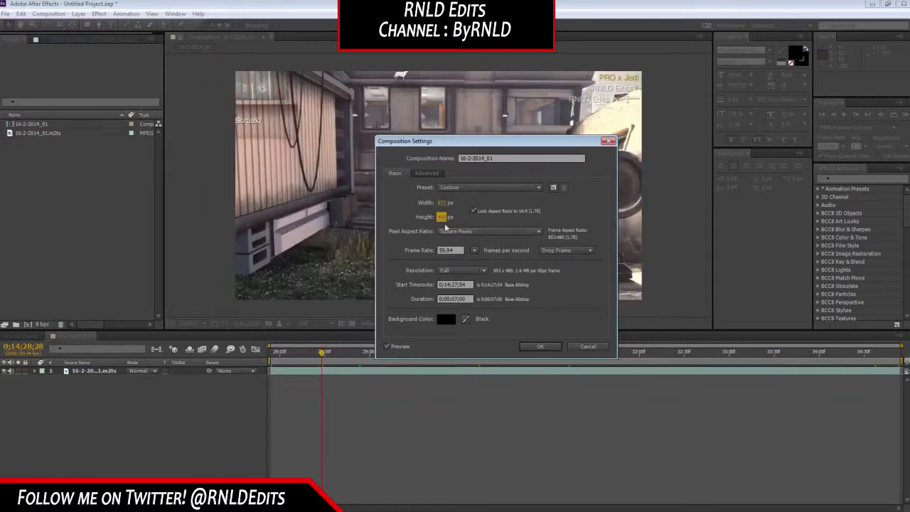
Step: Try the SICK HD 1080P preset, then restore Sick HD 720P at 1280 × 720
left_click(473, 189)
left_click(582, 495)
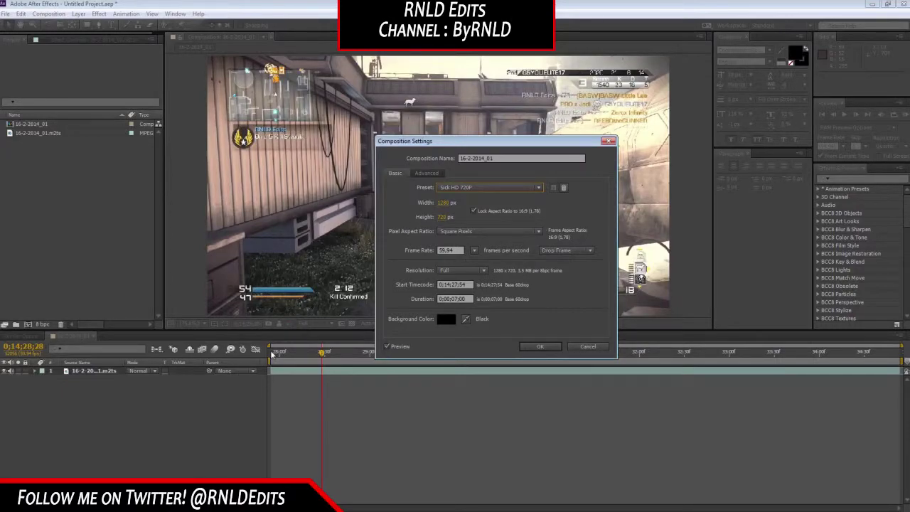
mouse_move(479, 140)
left_mouse_down()
mouse_move(540, 318)
mouse_move(526, 177)
mouse_move(479, 141)
left_mouse_up()
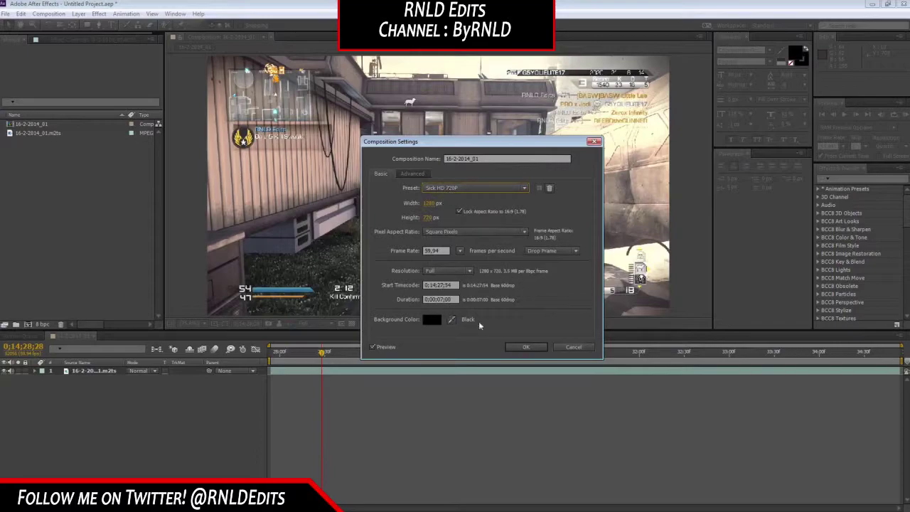
left_click(482, 187)
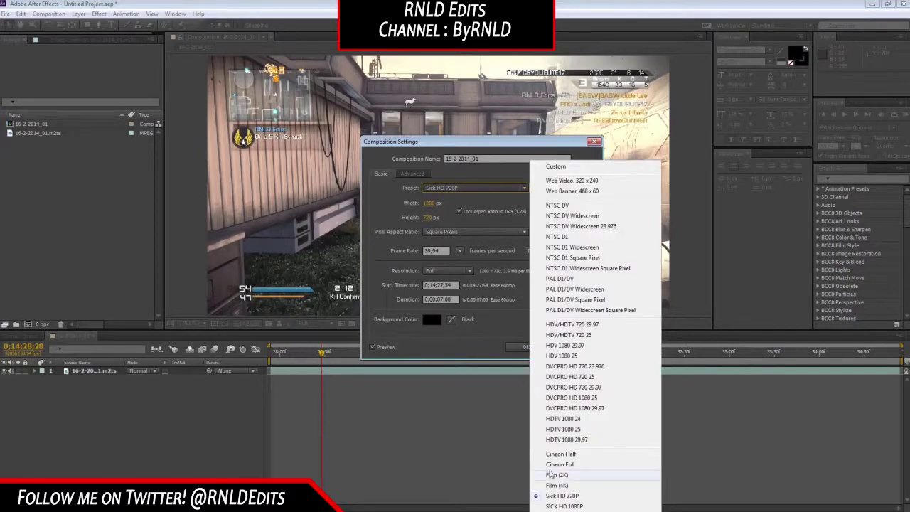
left_click(565, 505)
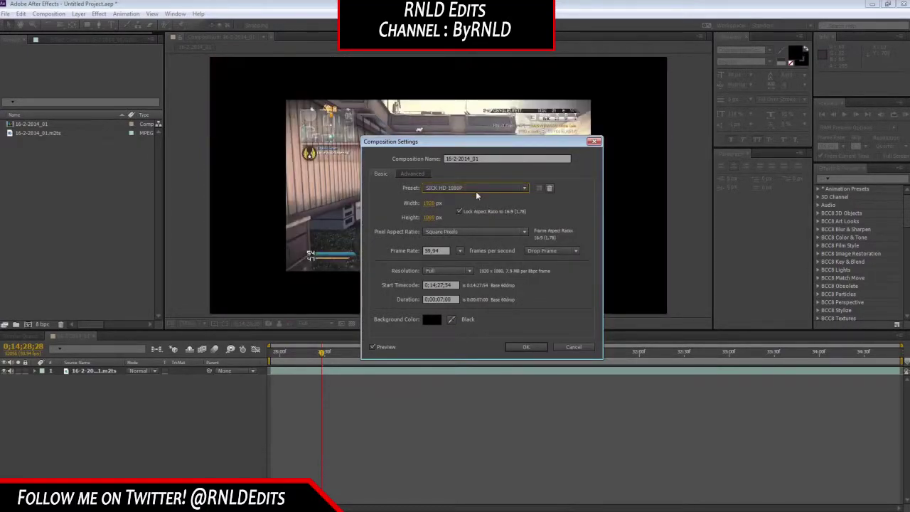
left_click(476, 189)
left_click(575, 495)
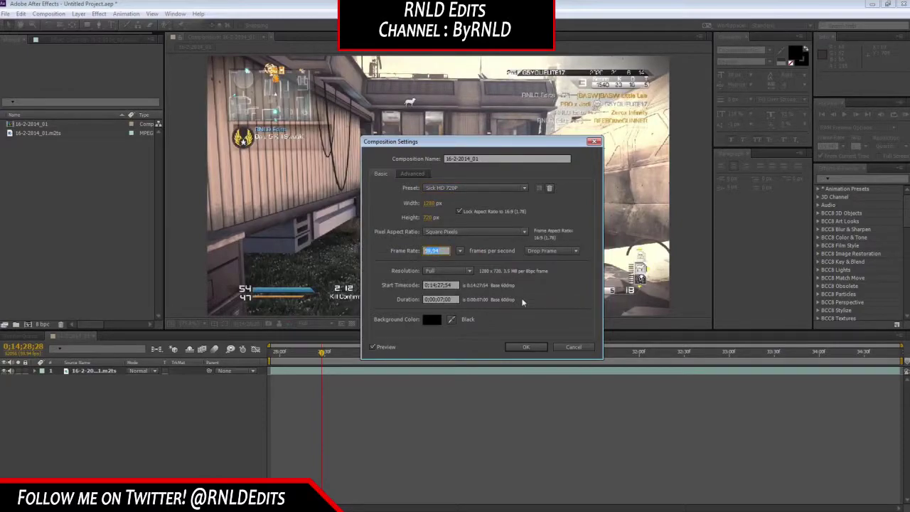
Step: Apply the 720p composition settings and move the current time further into the clip
left_click(524, 346)
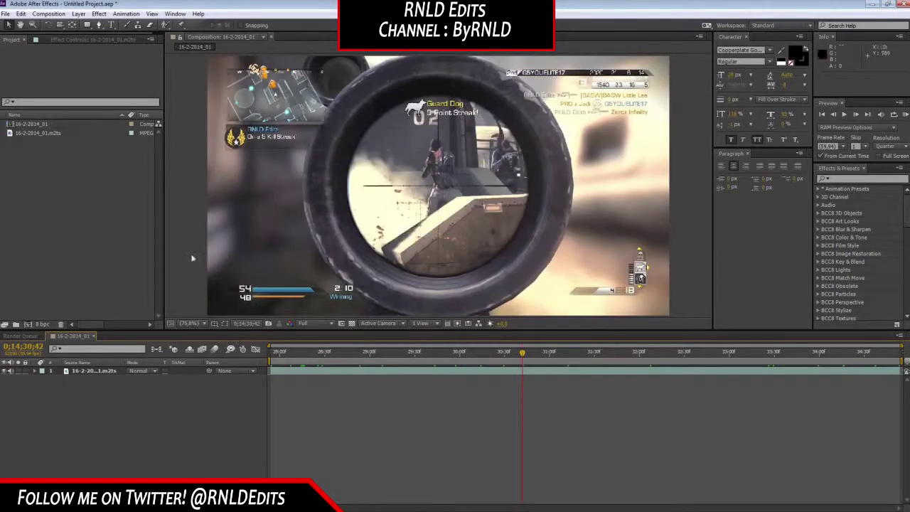
left_click(564, 354)
left_click(616, 359)
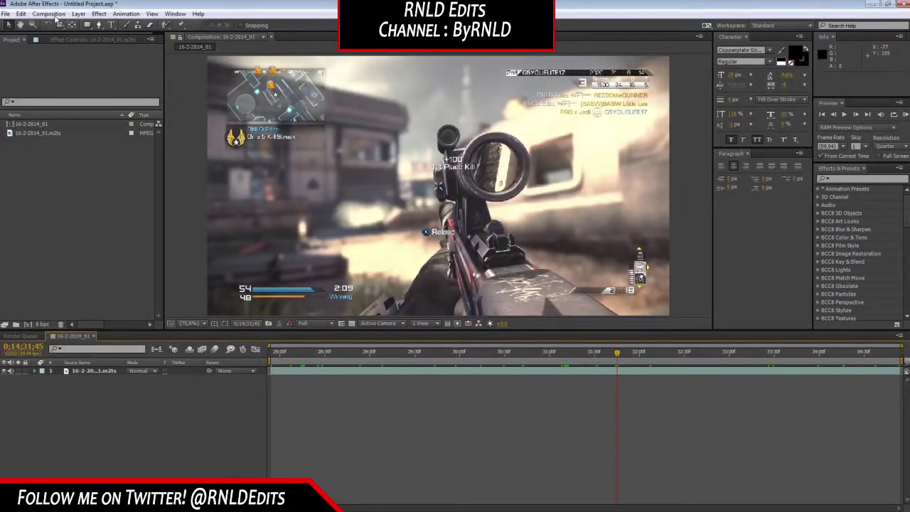
Step: Add the composition to the render queue and delete the duplicate queue entry
left_click(49, 14)
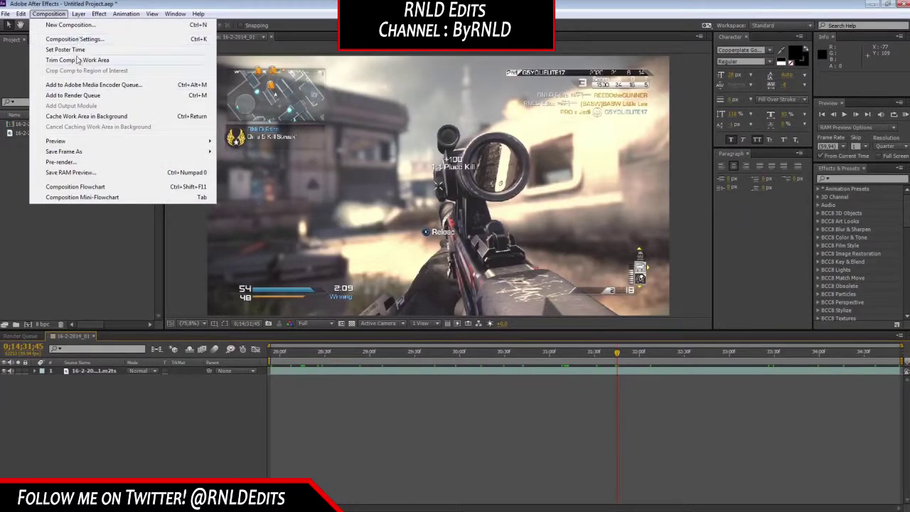
left_click(72, 96)
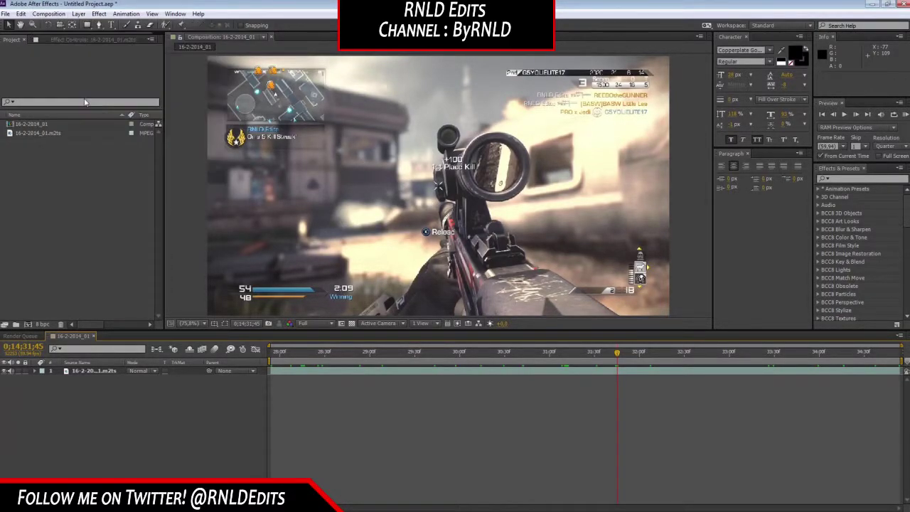
left_click(85, 385)
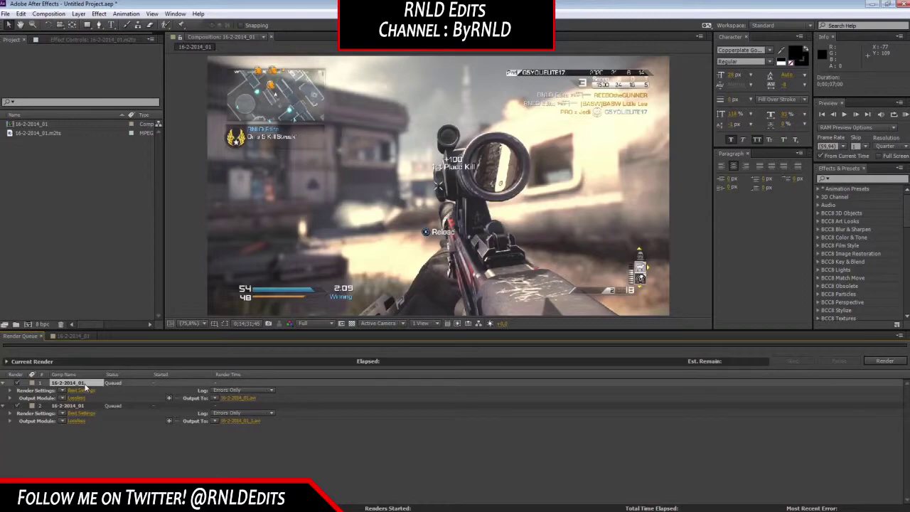
key("Delete")
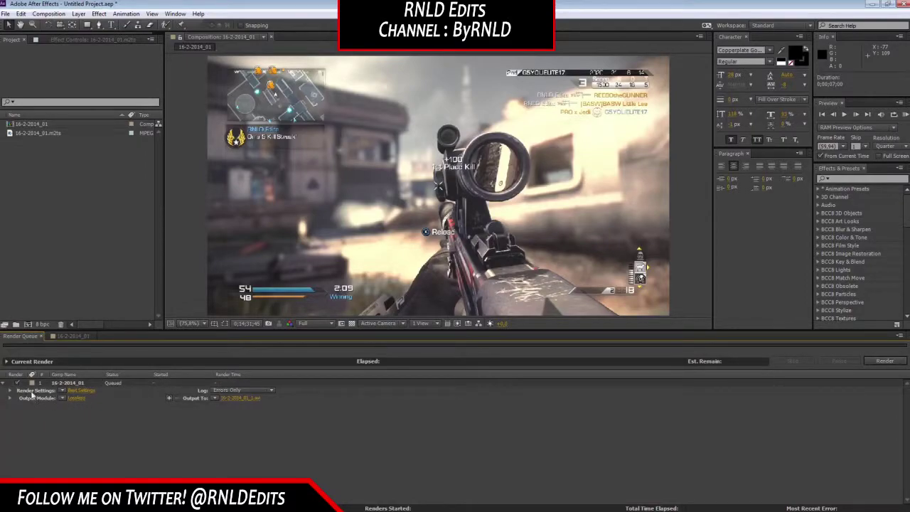
left_click(79, 395)
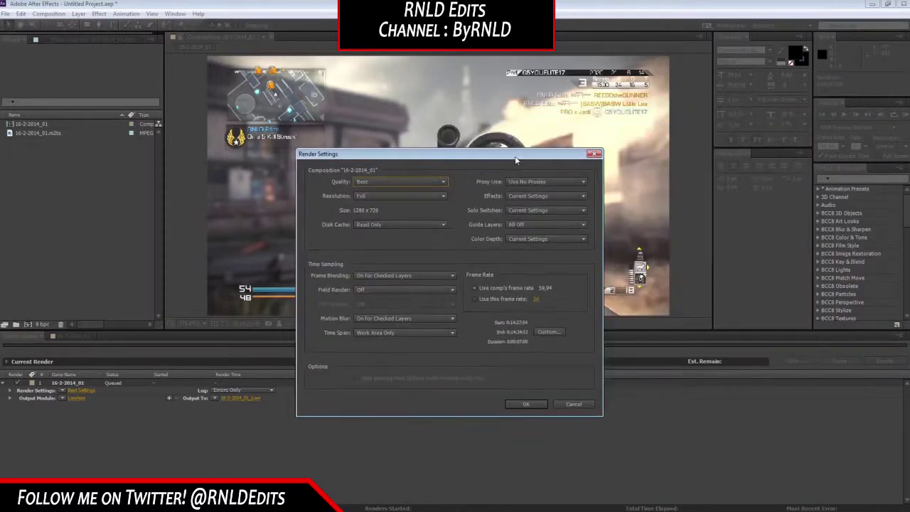
Step: Try a custom frame rate, revert to the comp's frame rate, and confirm custom Best Settings
left_click_drag(516, 161, 485, 139)
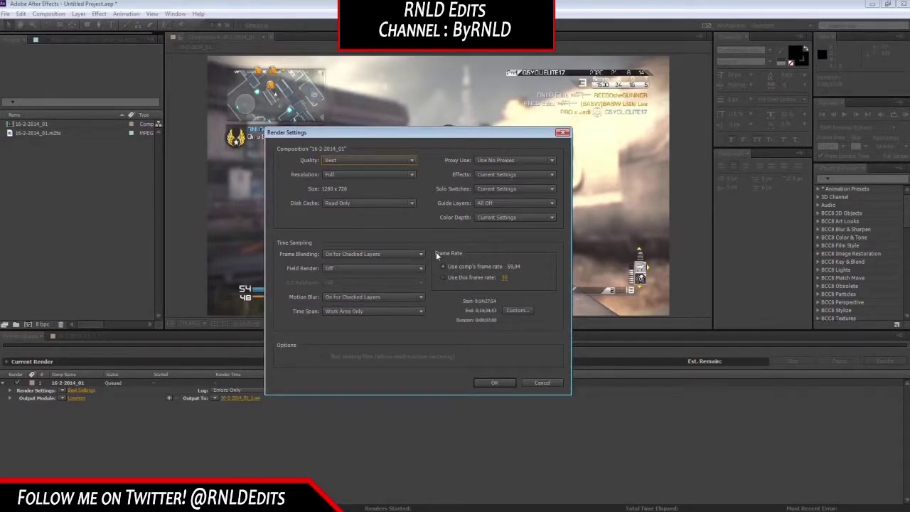
left_click(479, 278)
left_click(467, 267)
left_click(496, 382)
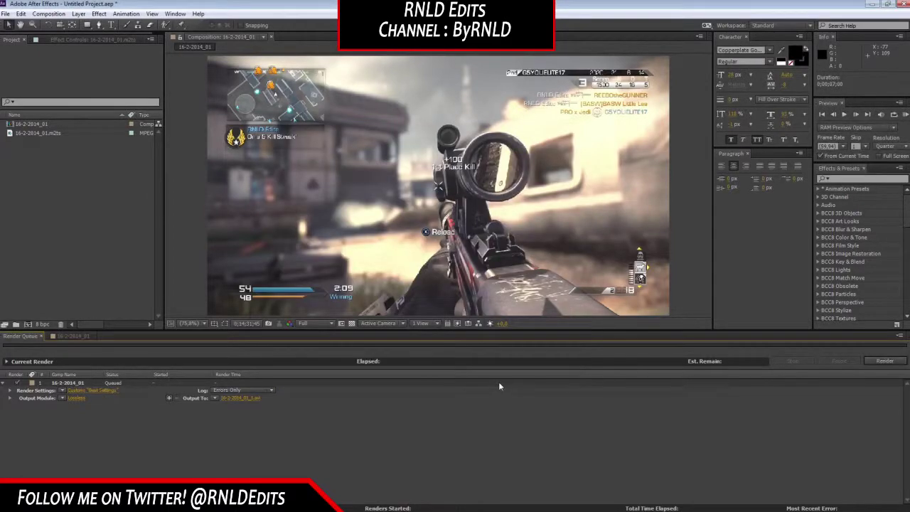
left_click(77, 398)
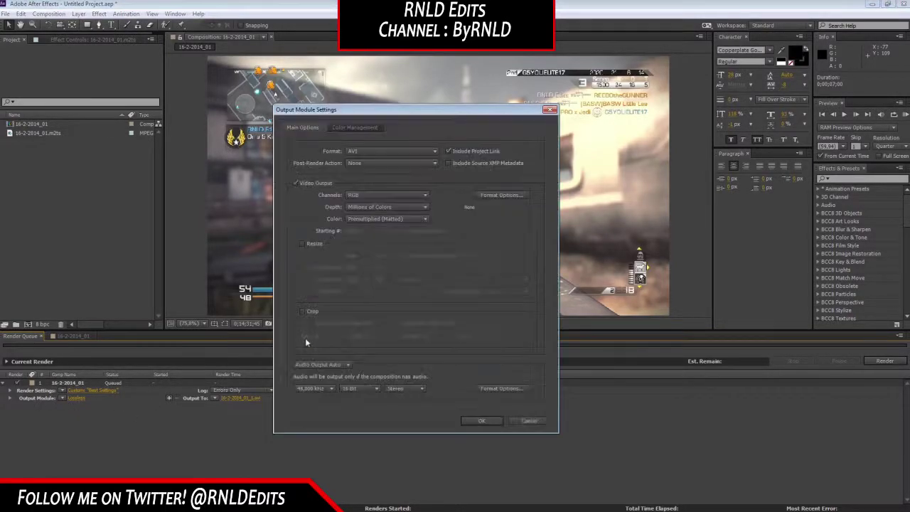
left_click(410, 151)
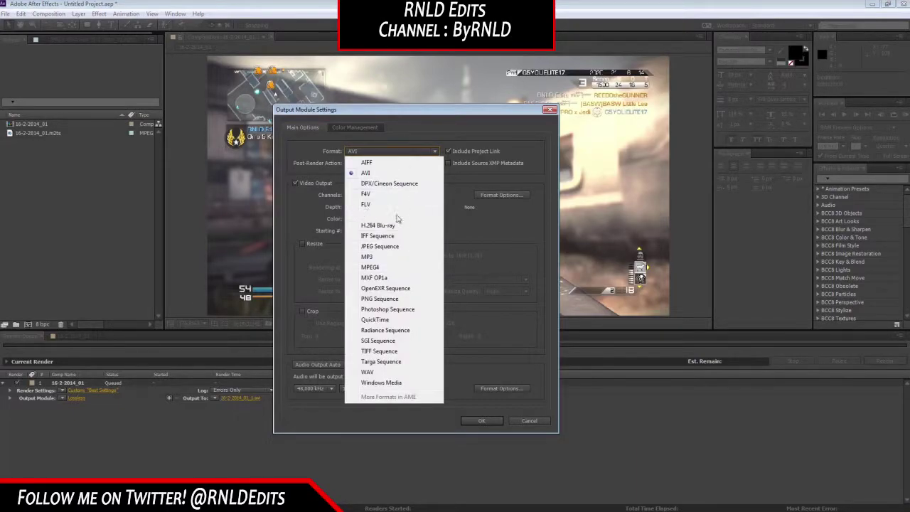
left_click(491, 233)
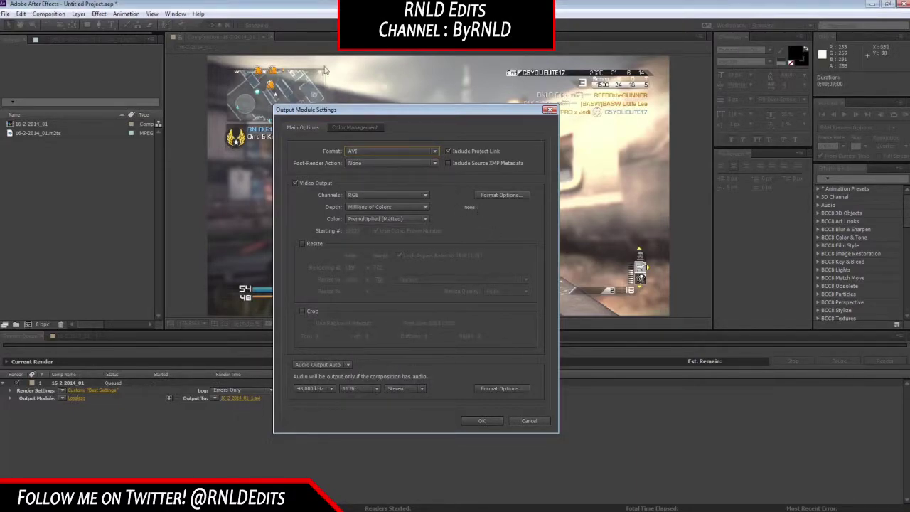
left_click(550, 110)
left_click(48, 14)
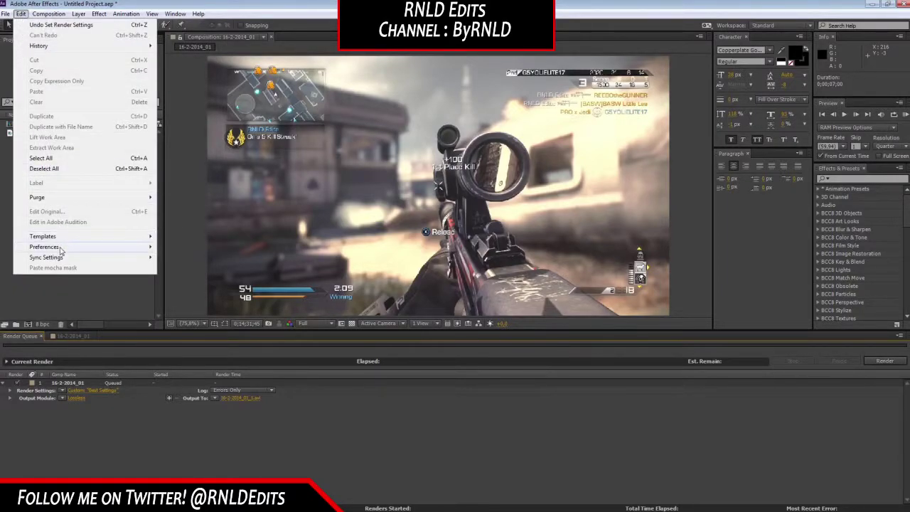
left_click(196, 254)
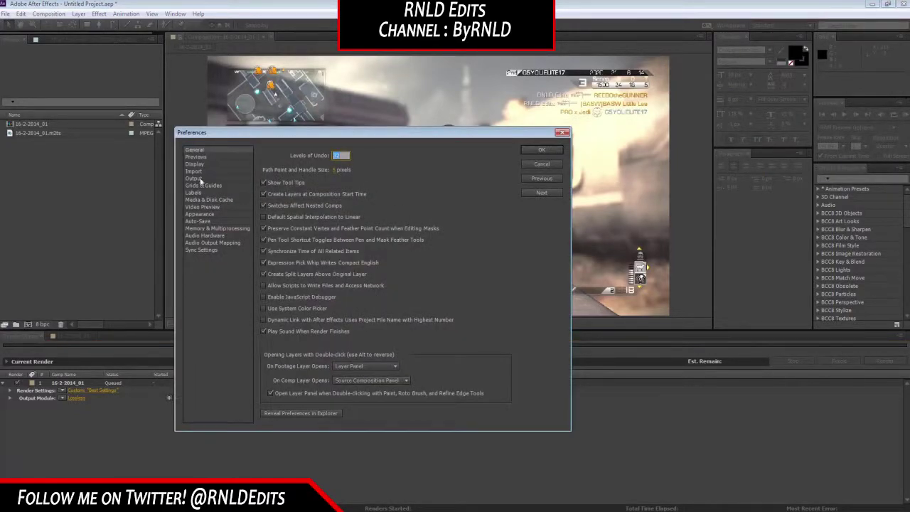
left_click(200, 178)
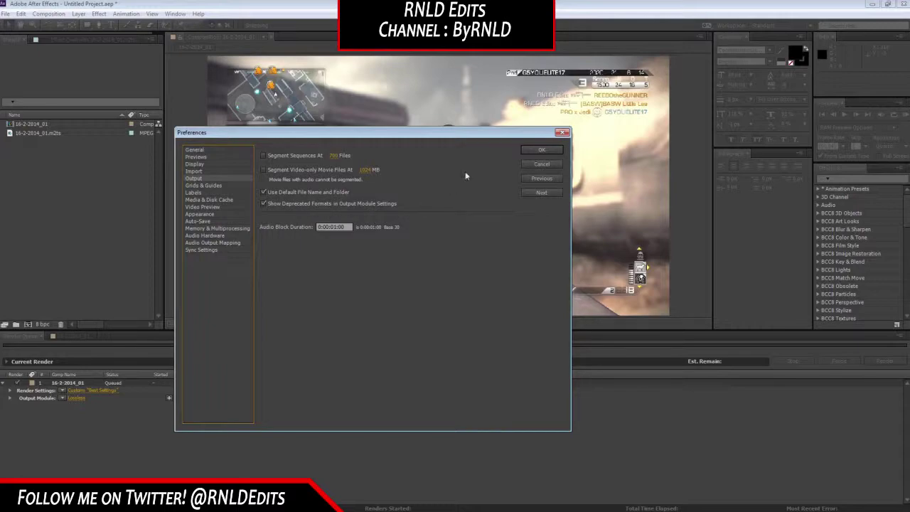
left_click(540, 150)
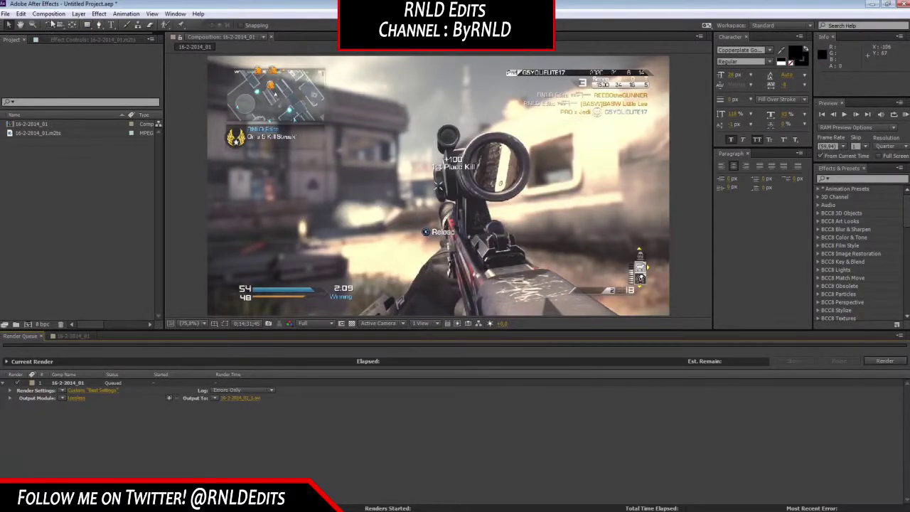
Step: Change the queued item's output module format to H.264
left_click(75, 399)
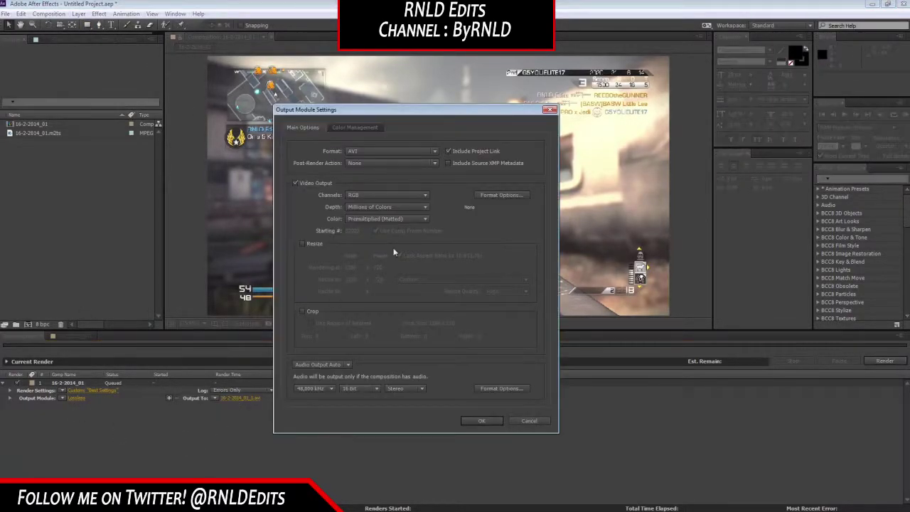
left_click(409, 155)
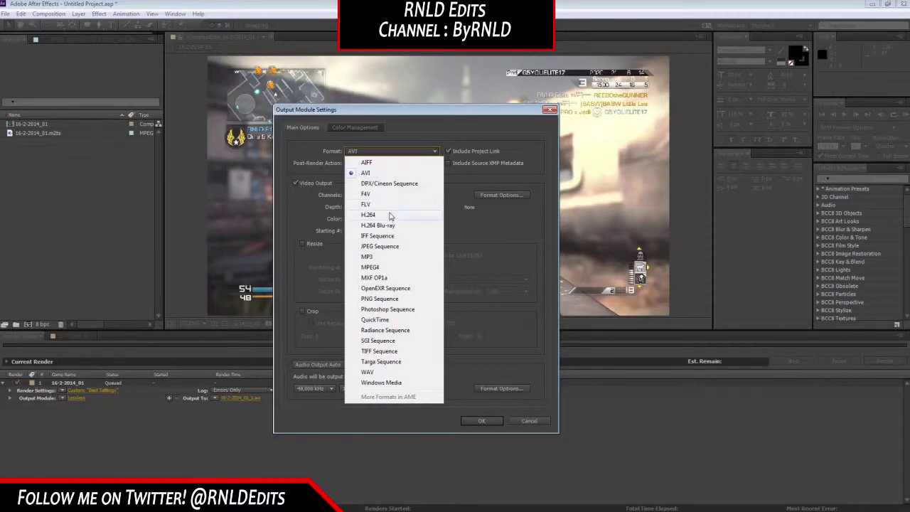
left_click(389, 213)
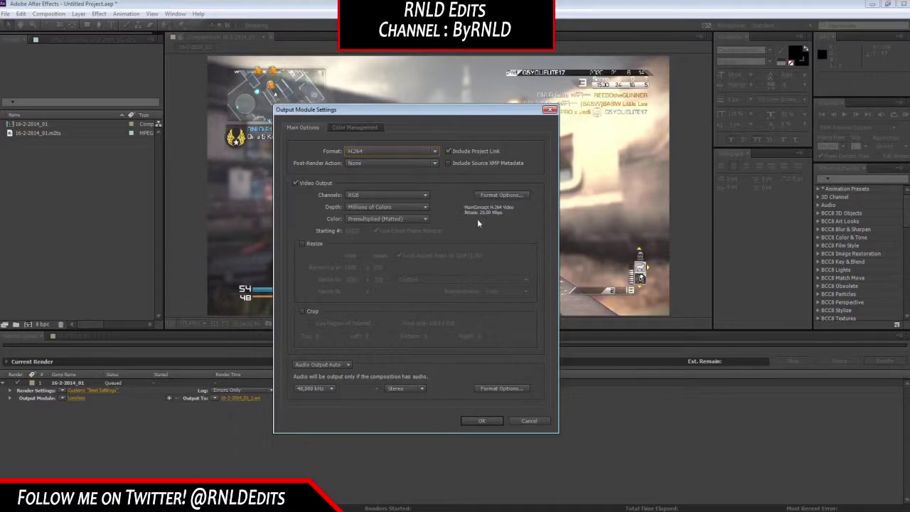
Step: Raise the H.264 video bitrate, entering 40, after reviewing the multiplexer and audio tabs
left_click(486, 194)
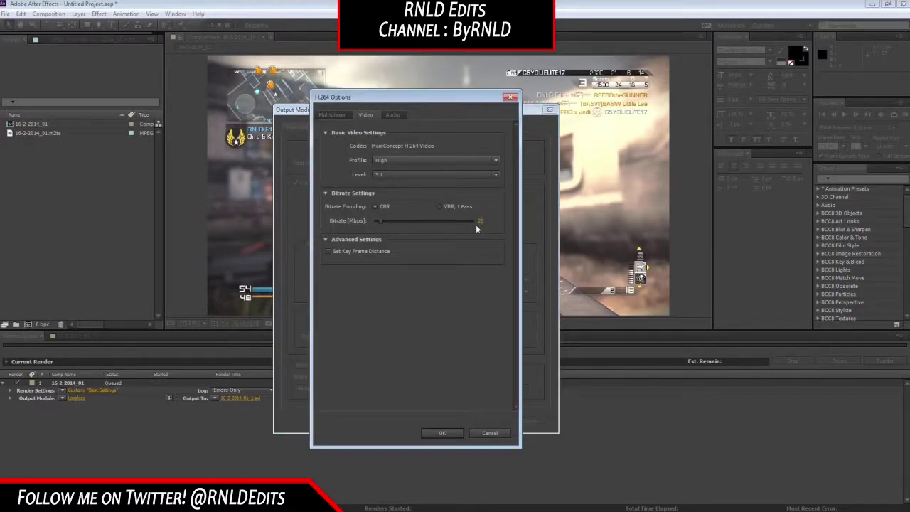
left_click(477, 221)
type("40")
key("Return")
left_click(334, 116)
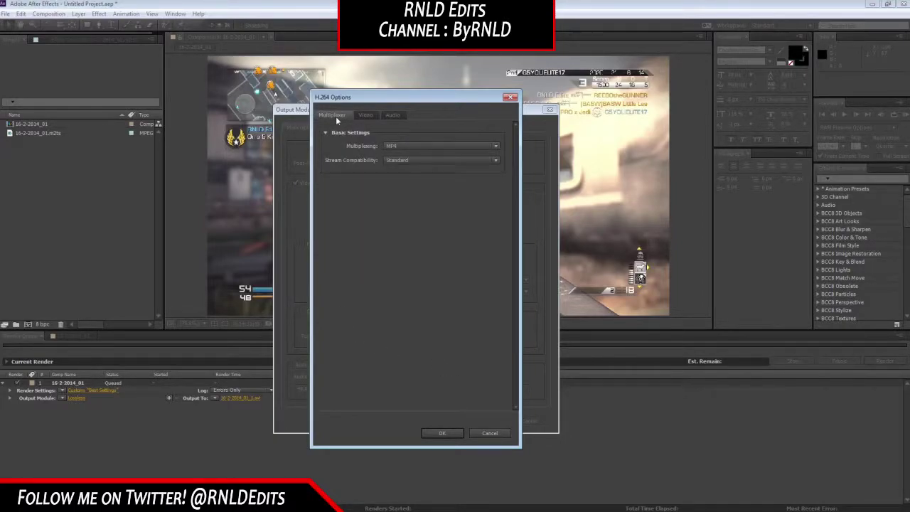
left_click(388, 118)
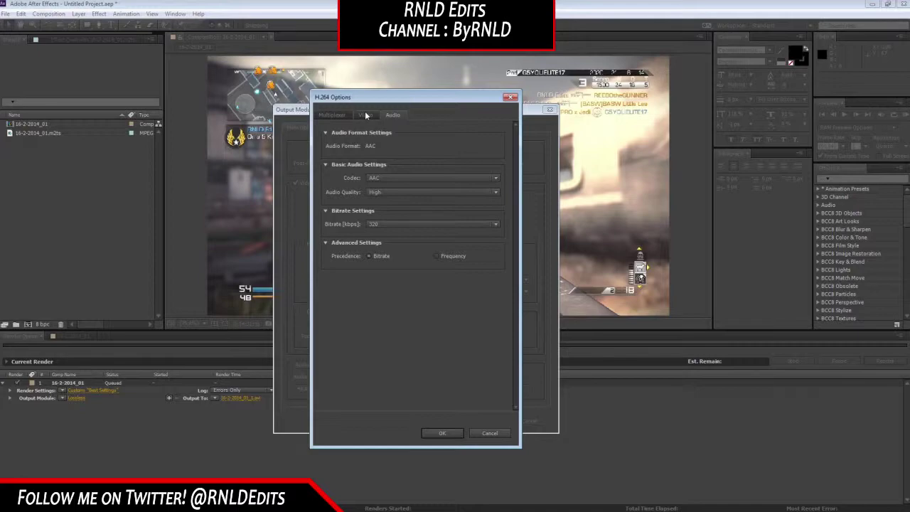
left_click(365, 114)
left_click(452, 433)
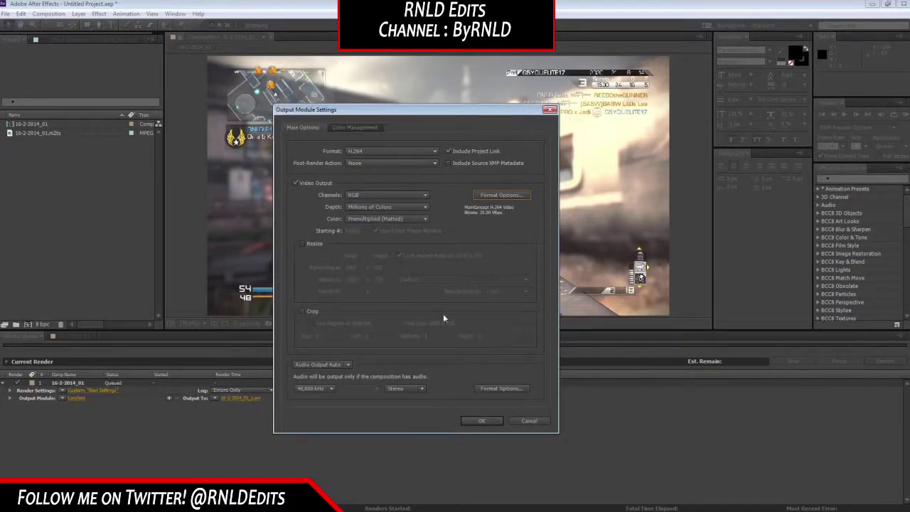
left_click(528, 196)
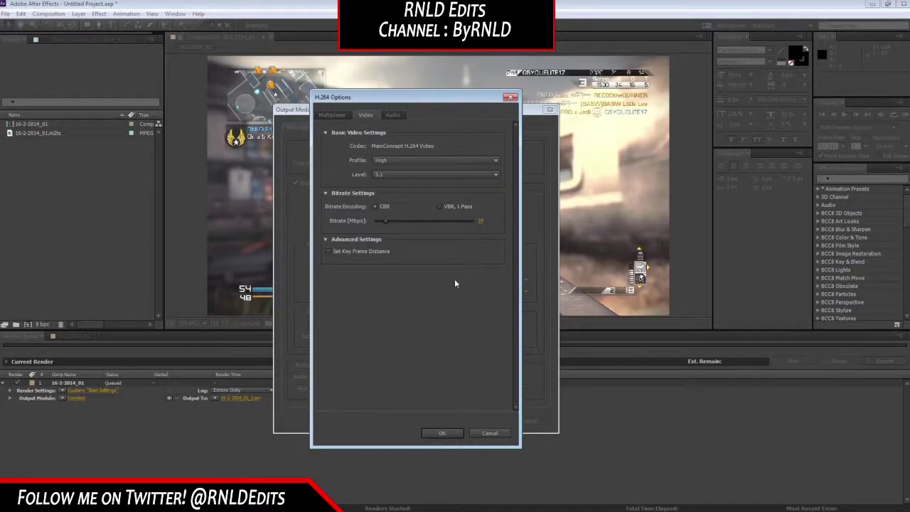
left_click(430, 435)
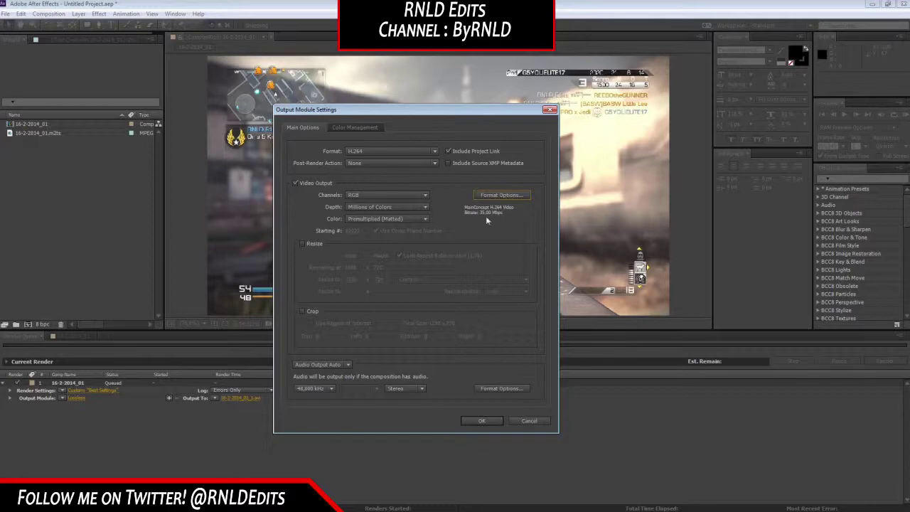
Step: Toggle Audio Output off and back on, leaving audio switched on
left_click(330, 364)
left_click(333, 373)
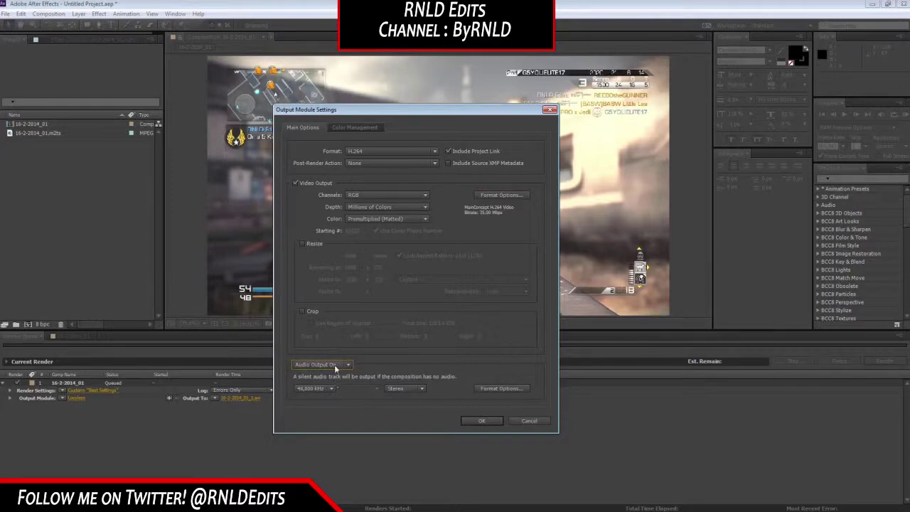
left_click(334, 365)
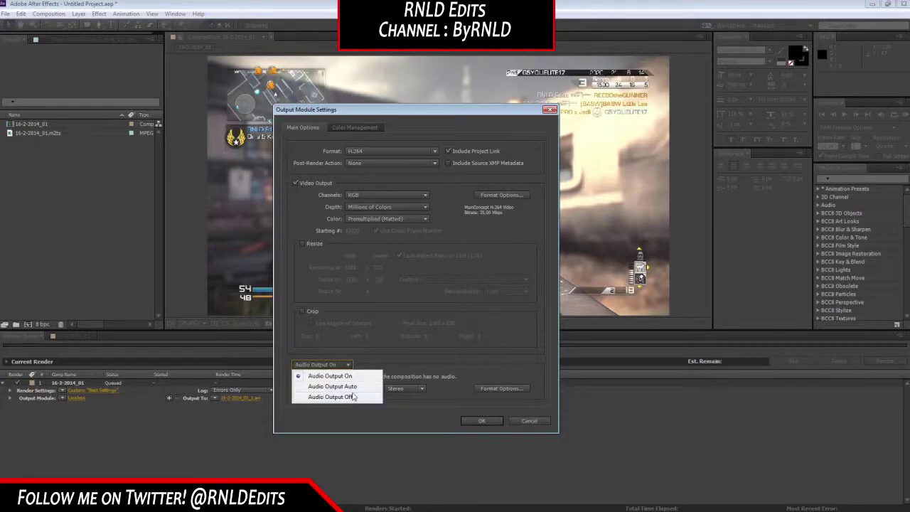
left_click(349, 398)
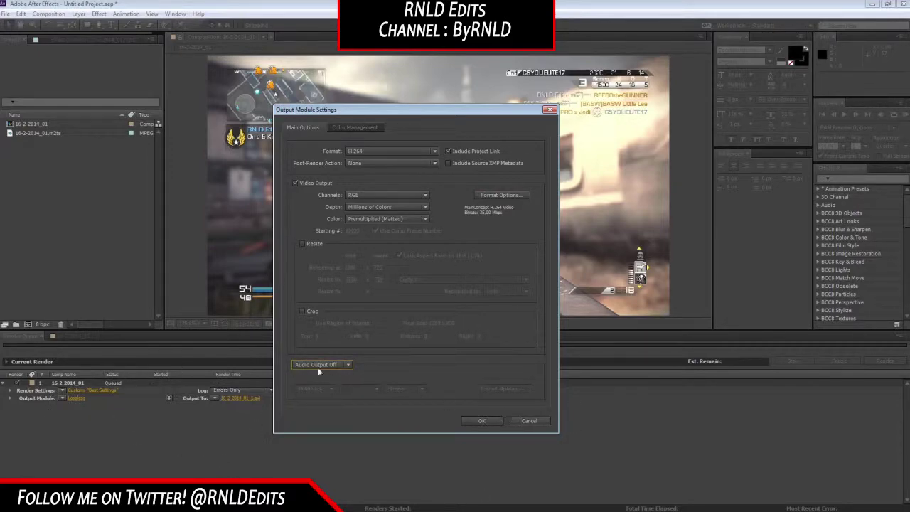
left_click(318, 364)
left_click(345, 375)
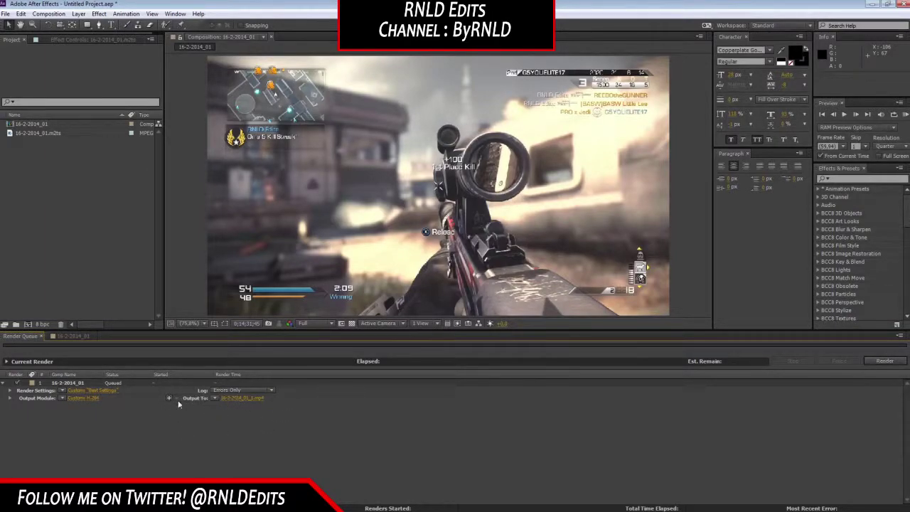
Step: Keep the output destination as 16-2-2014_01_1.mp4 and close the save dialog
left_click(257, 397)
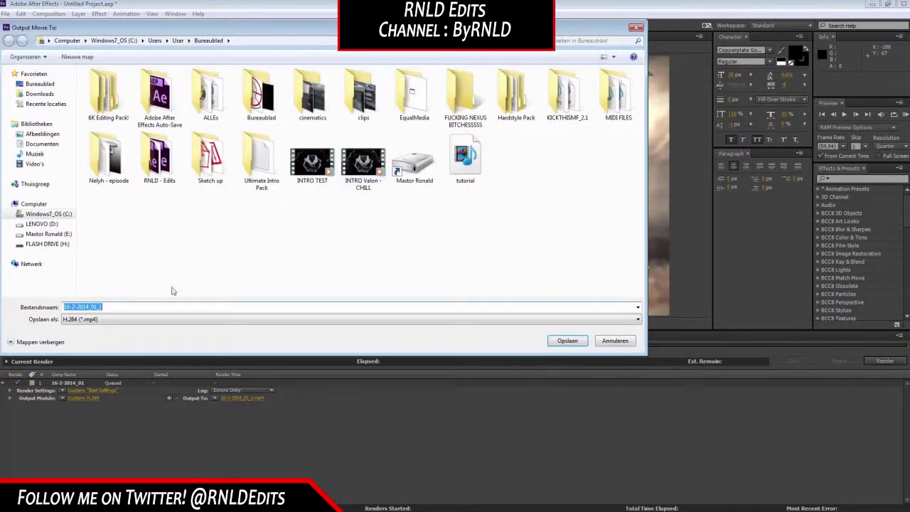
left_click(456, 207)
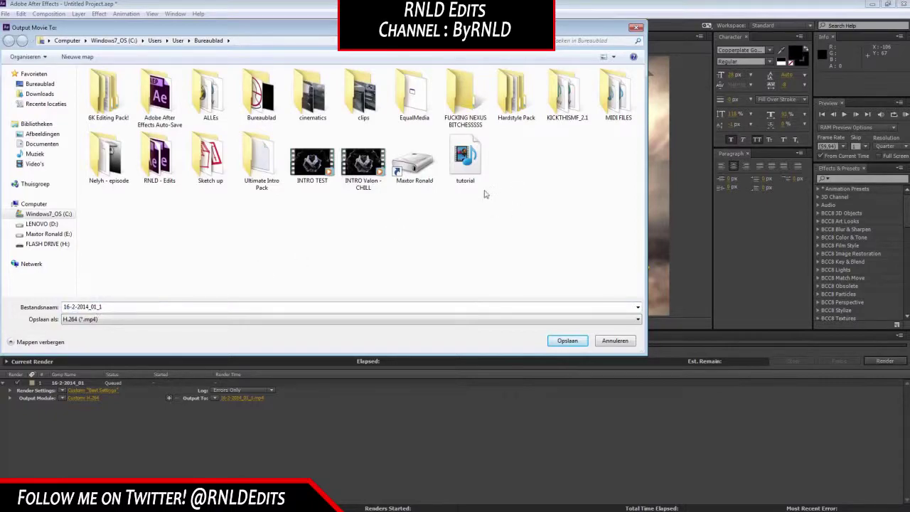
left_click(638, 34)
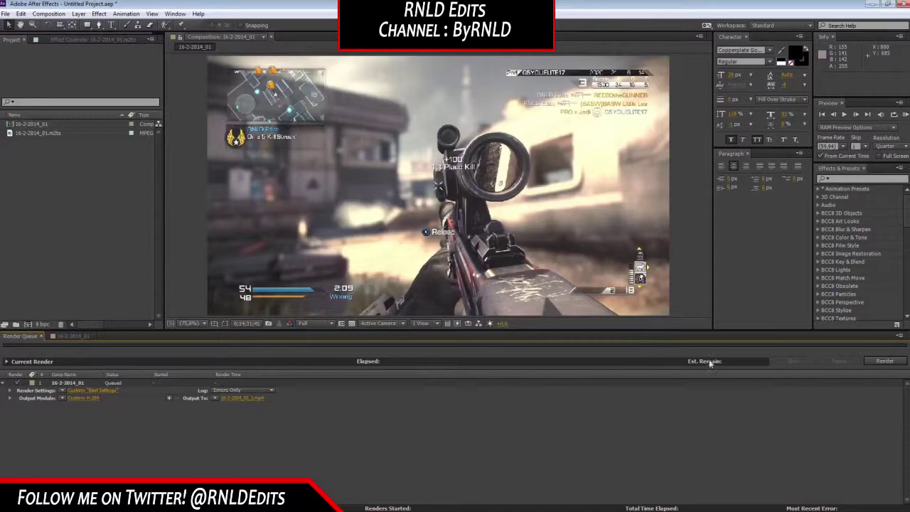